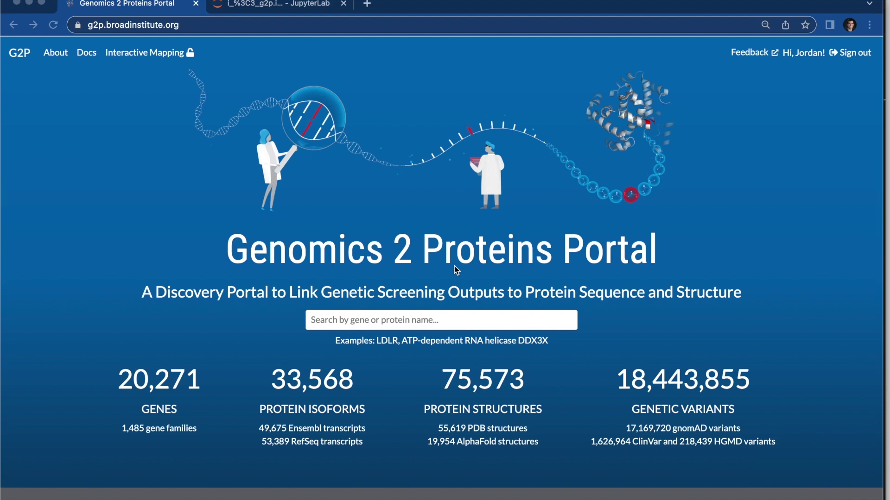
# - Search for 'TP' and open the TP53 gene page from the suggestions
pyautogui.click(358, 323)
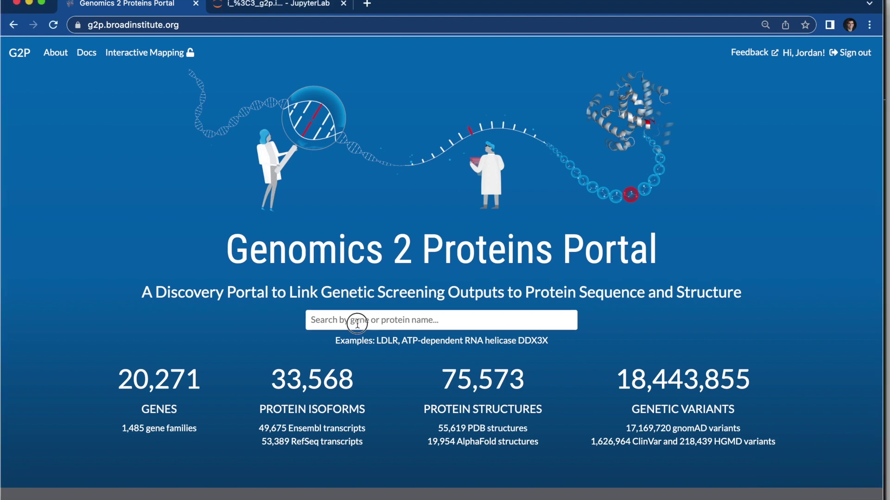
pyautogui.write('TP53')
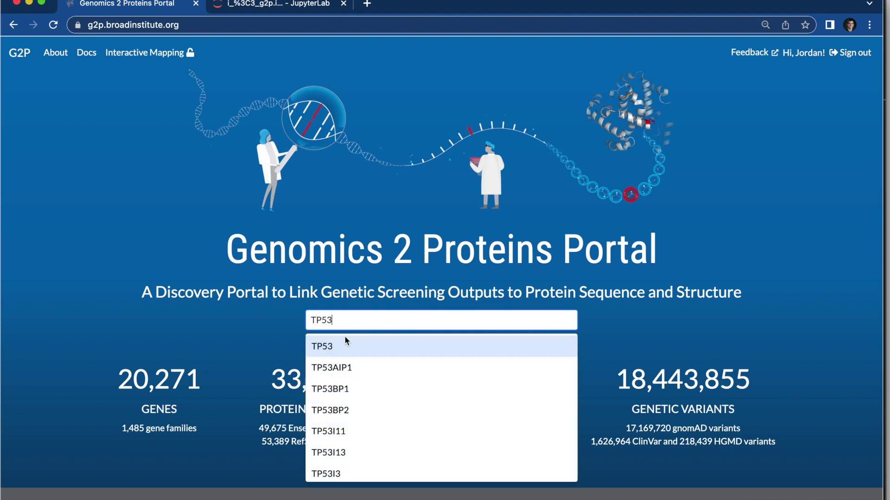
pyautogui.click(335, 347)
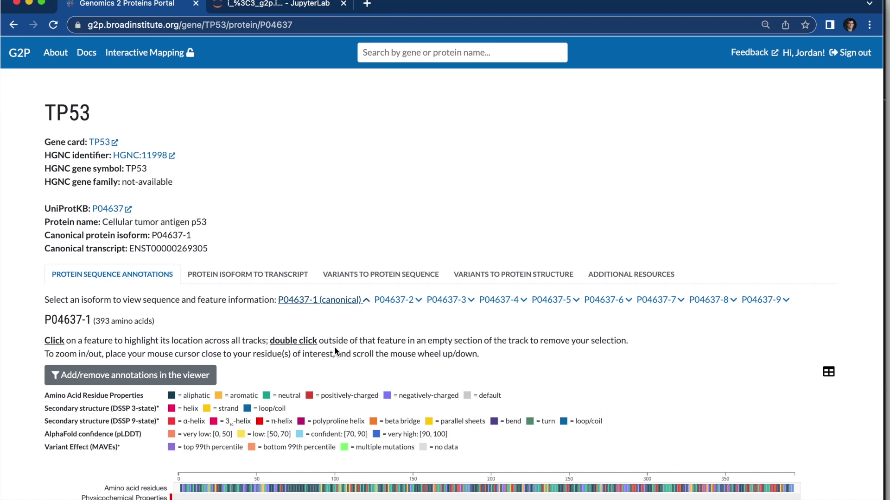
pyautogui.scroll(-3, 17, 264)
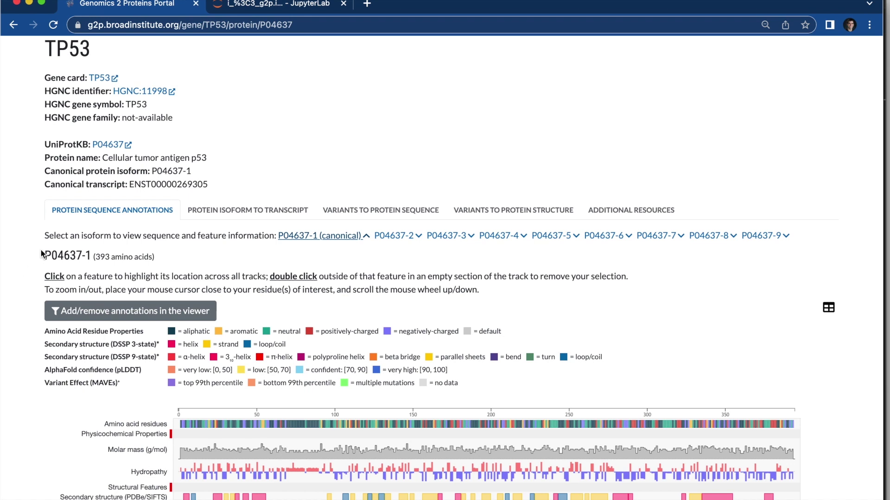
# - Browse the isoform mapping, sequence variants, structure variants and resources sections, ending on Protein Sequence Annotations
pyautogui.click(211, 214)
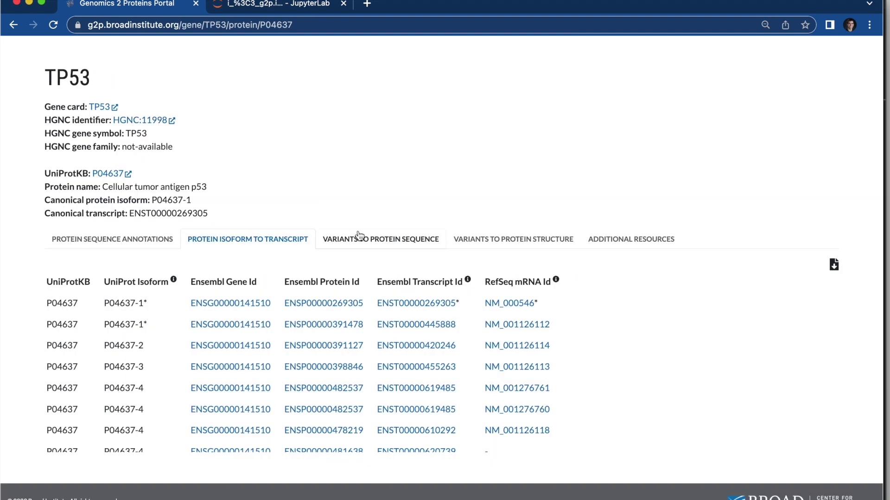
pyautogui.click(369, 245)
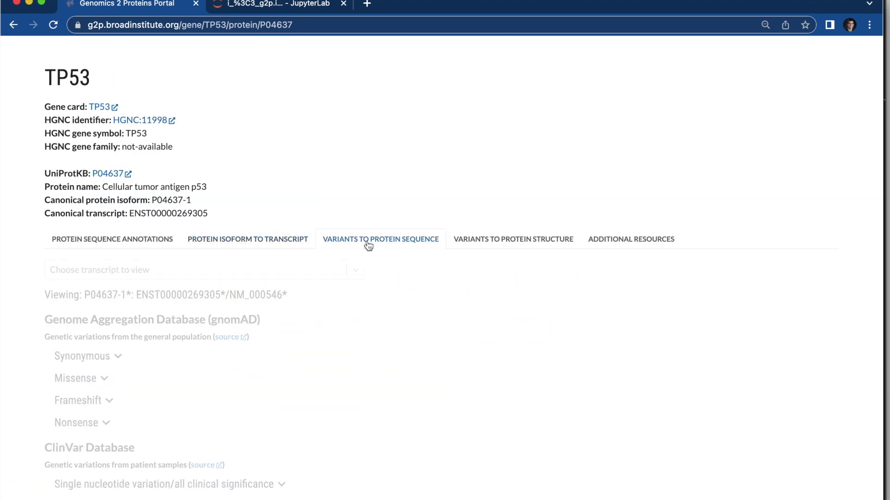
pyautogui.click(495, 239)
pyautogui.click(612, 240)
pyautogui.click(277, 240)
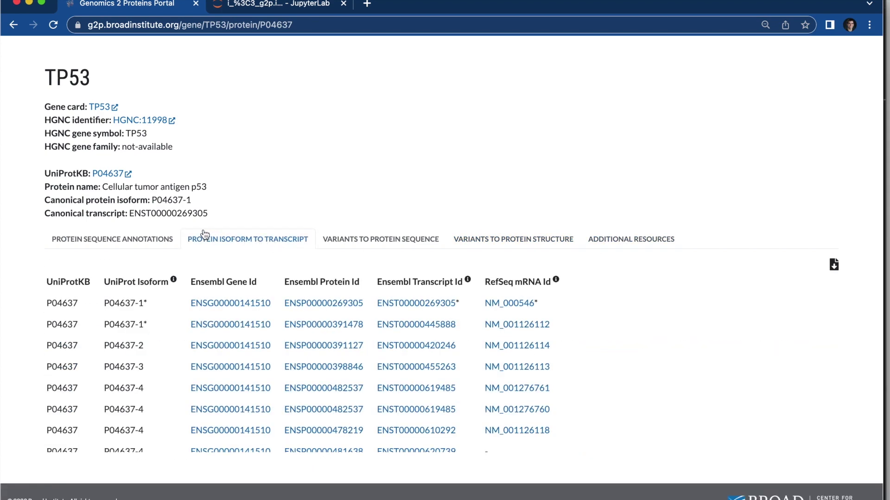
pyautogui.click(134, 242)
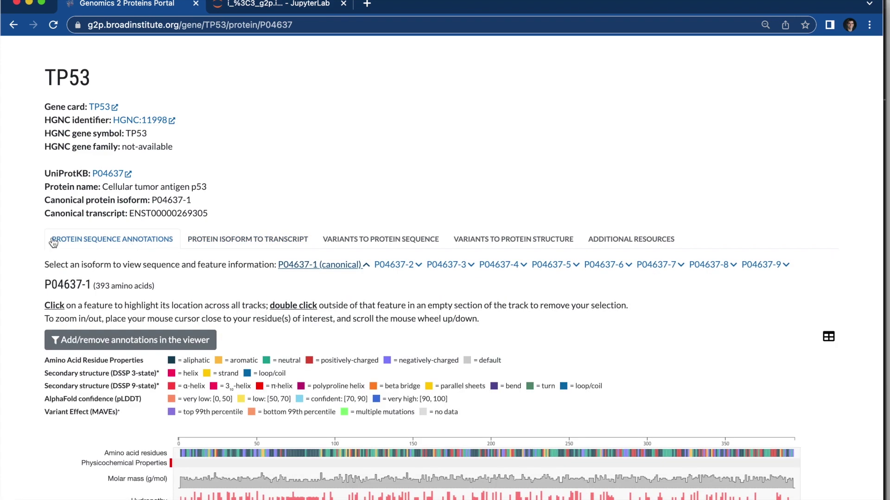
# - Scroll down to reveal the molar mass, hydropathy, secondary structure, PTM and MAVE variant-effect tracks
pyautogui.scroll(-4, 18, 248)
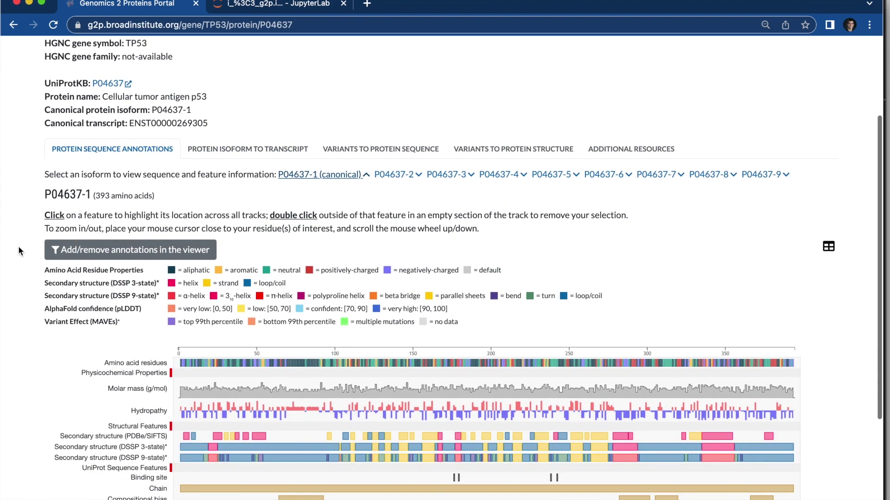
pyautogui.scroll(-2, 18, 251)
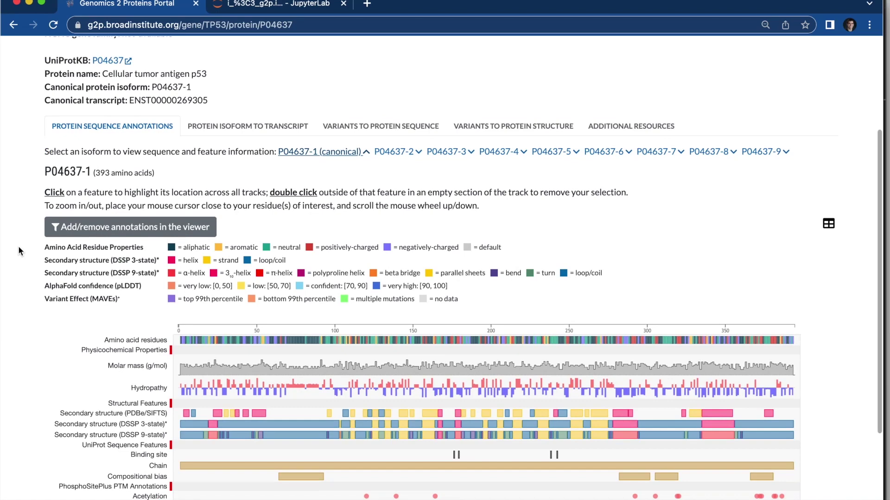
pyautogui.scroll(-5, 19, 251)
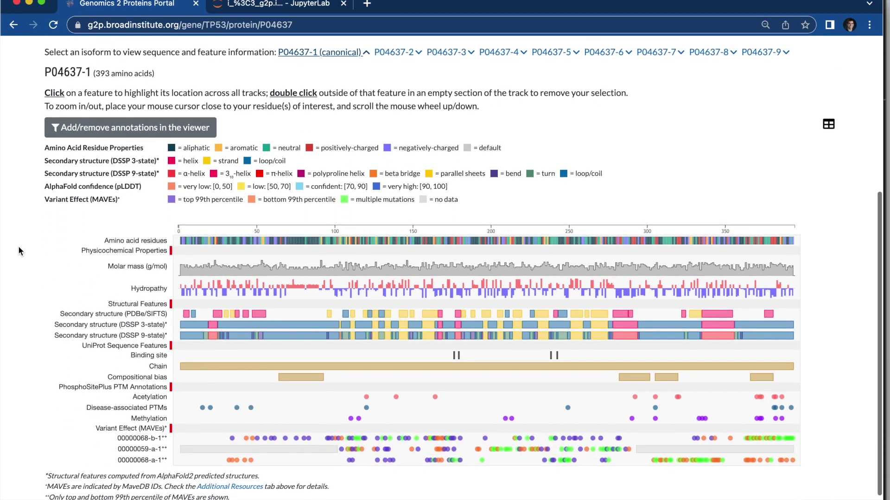
pyautogui.scroll(-3, 19, 251)
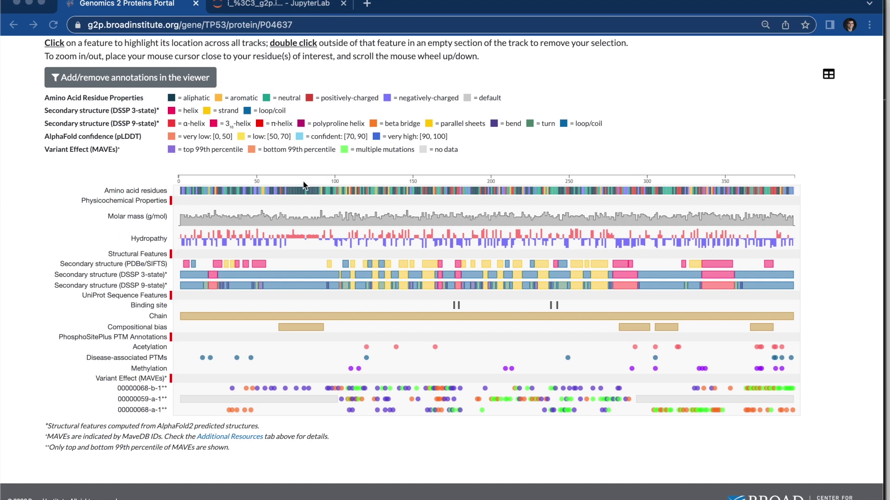
# - Highlight the Pro-rich compositional bias at residues 64–92 and zoom in to see its residues
pyautogui.moveTo(258, 269)
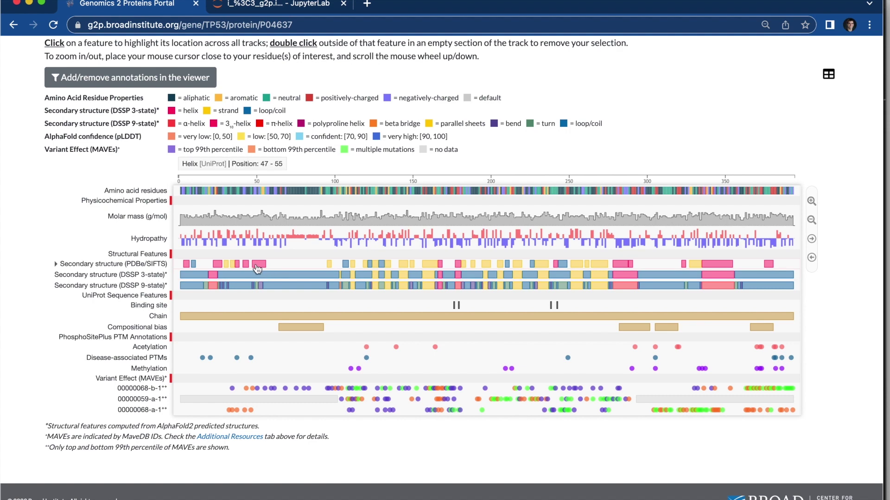
pyautogui.click(294, 330)
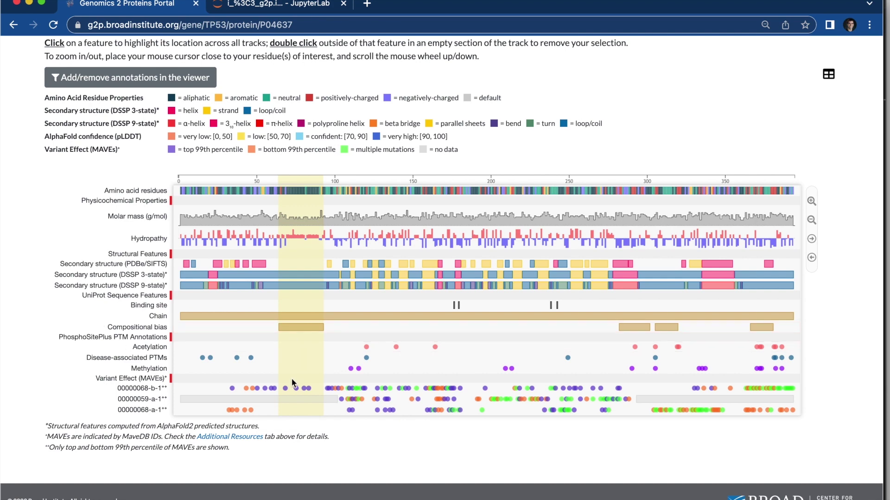
pyautogui.moveTo(297, 391)
pyautogui.moveTo(298, 330)
pyautogui.scroll(5, 298, 331)
pyautogui.scroll(3, 298, 333)
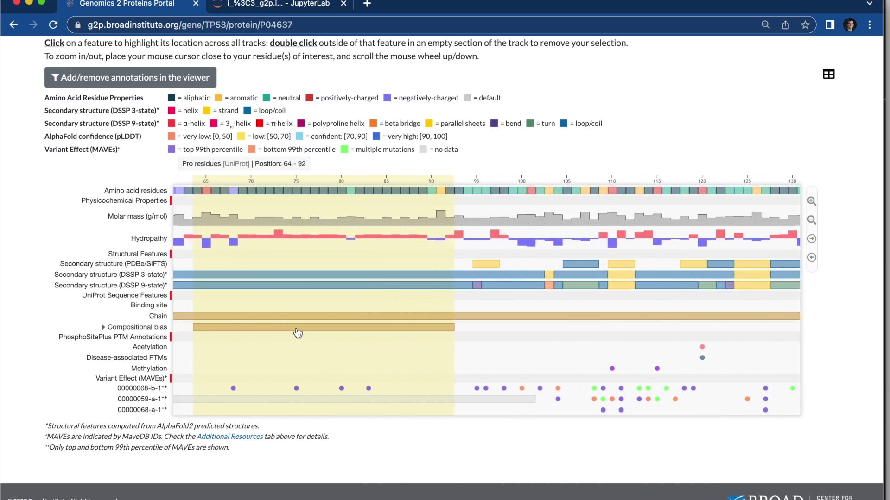
pyautogui.scroll(1, 297, 332)
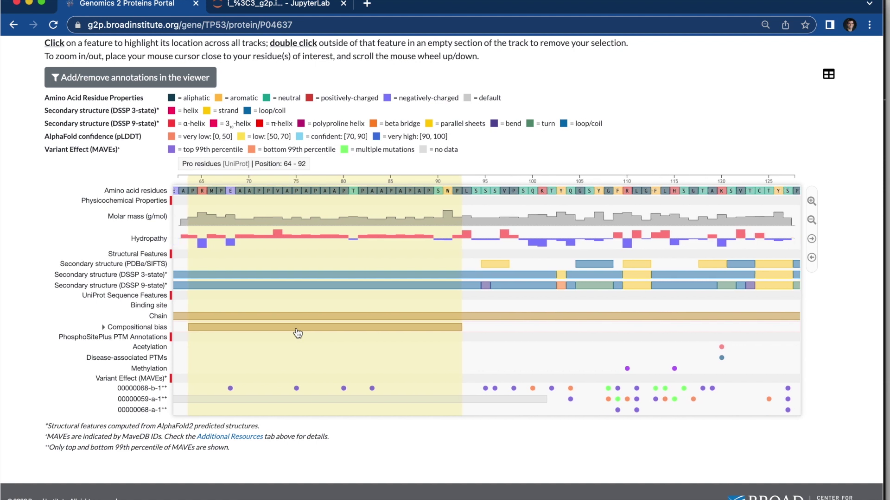
# - Zoom back out and bring up the annotation-row filter dialog
pyautogui.moveTo(256, 191)
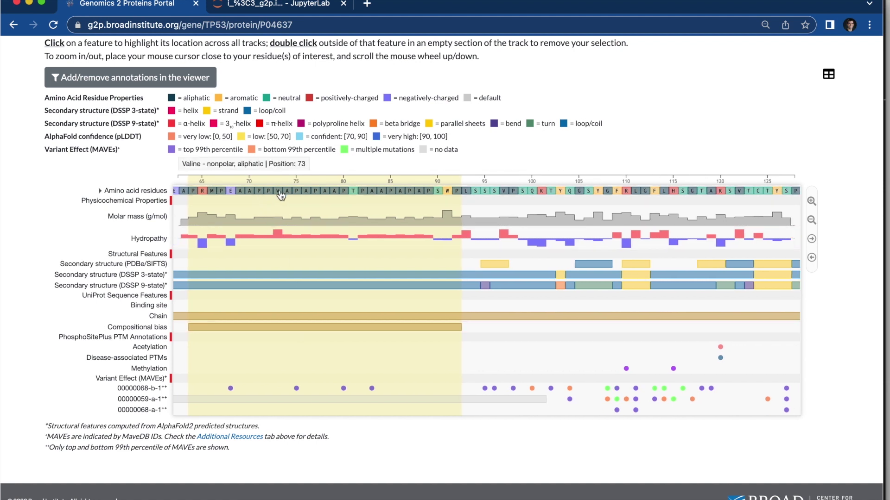
pyautogui.scroll(-5, 306, 324)
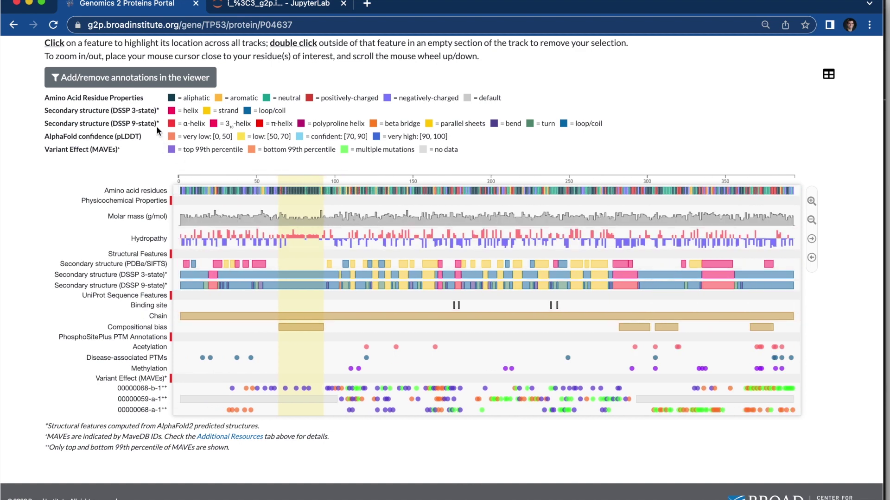
pyautogui.click(124, 77)
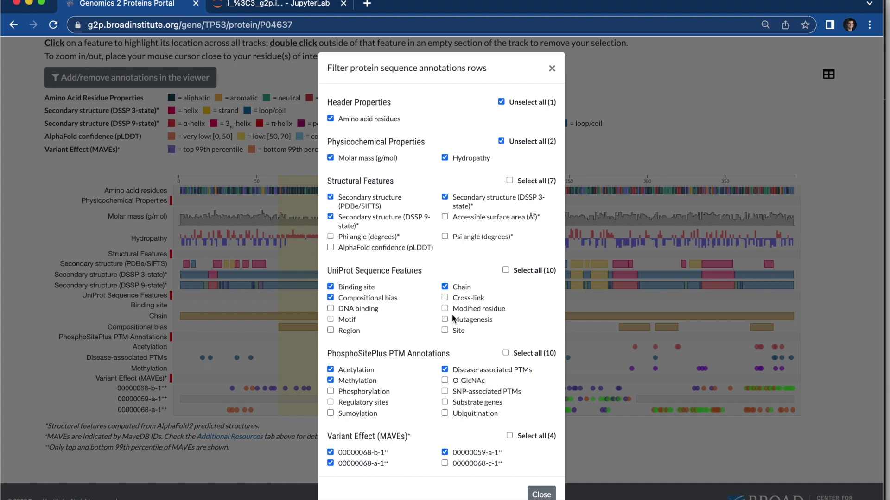
# - Include all UniProt sequence features and PhosphoSitePlus PTM annotations as tracks, then scroll through them
pyautogui.click(508, 273)
pyautogui.click(516, 356)
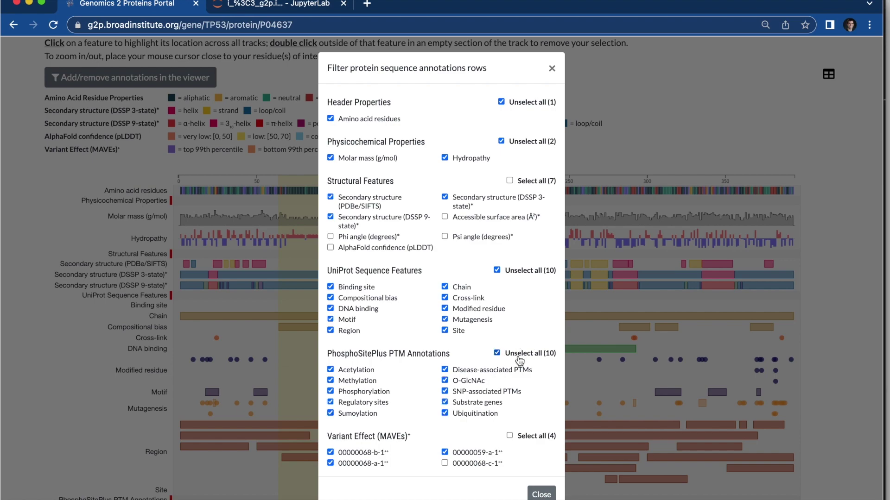
pyautogui.click(654, 138)
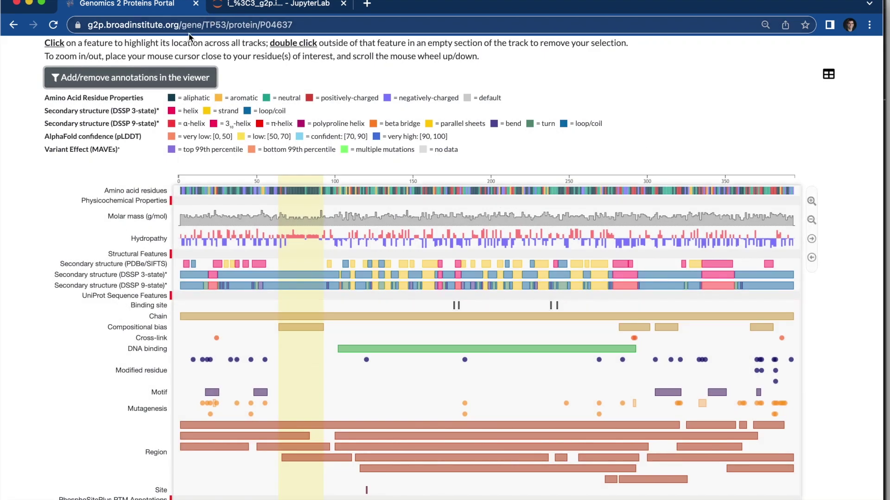
pyautogui.scroll(-5, 54, 358)
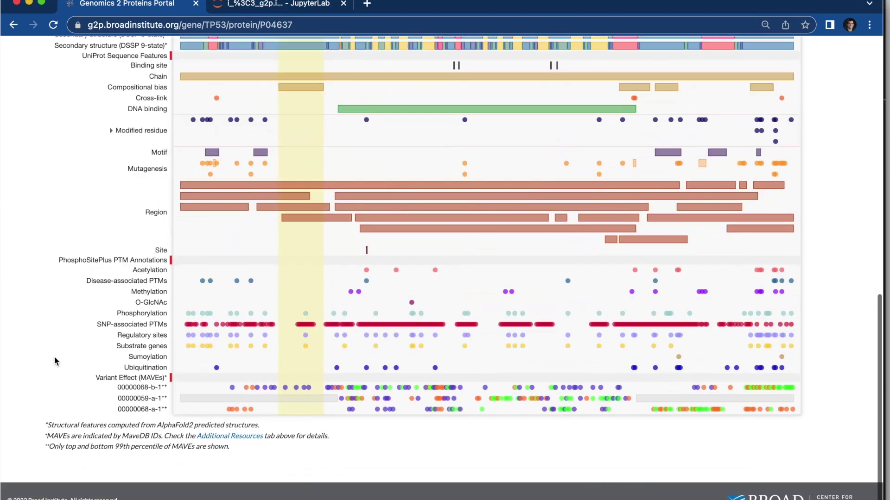
pyautogui.scroll(5, 54, 357)
pyautogui.scroll(-5, 54, 357)
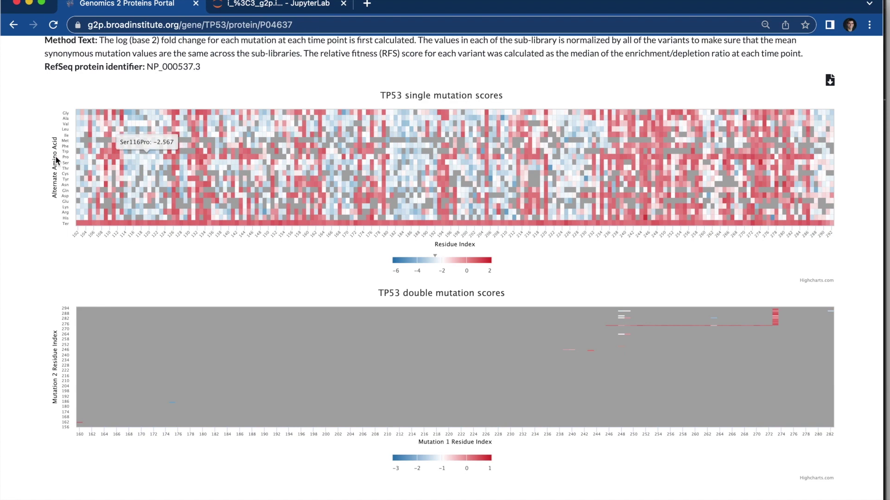
pyautogui.scroll(3, 38, 164)
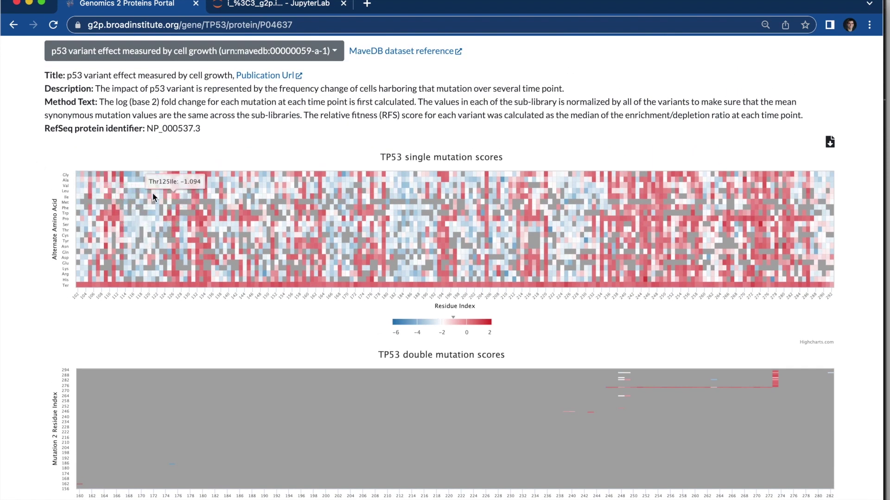
pyautogui.scroll(3, 123, 199)
pyautogui.scroll(1, 121, 194)
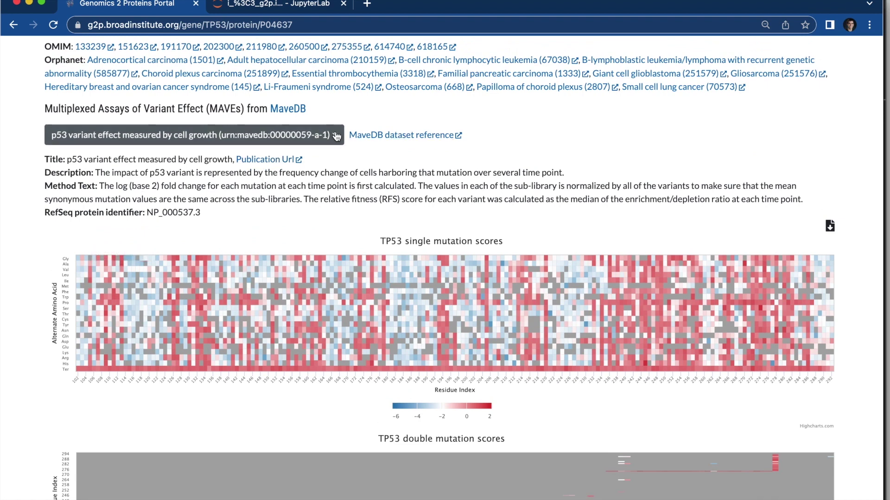
pyautogui.click(336, 135)
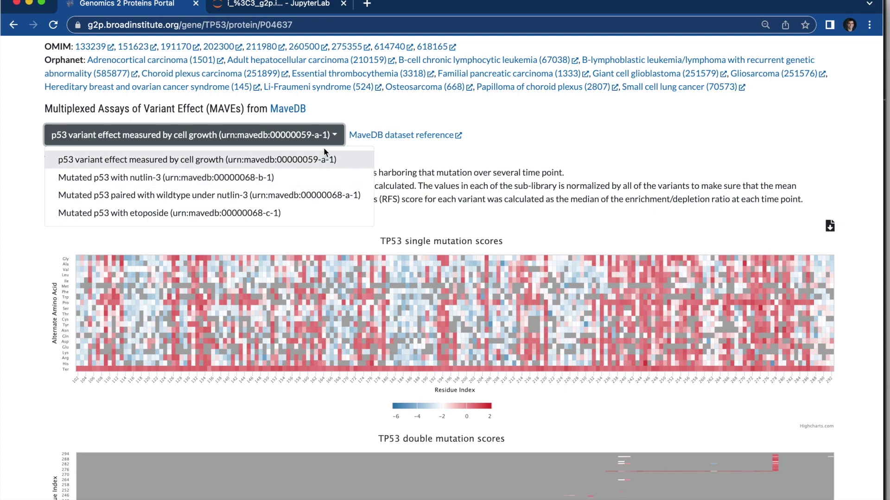
pyautogui.click(360, 112)
pyautogui.scroll(10, 348, 117)
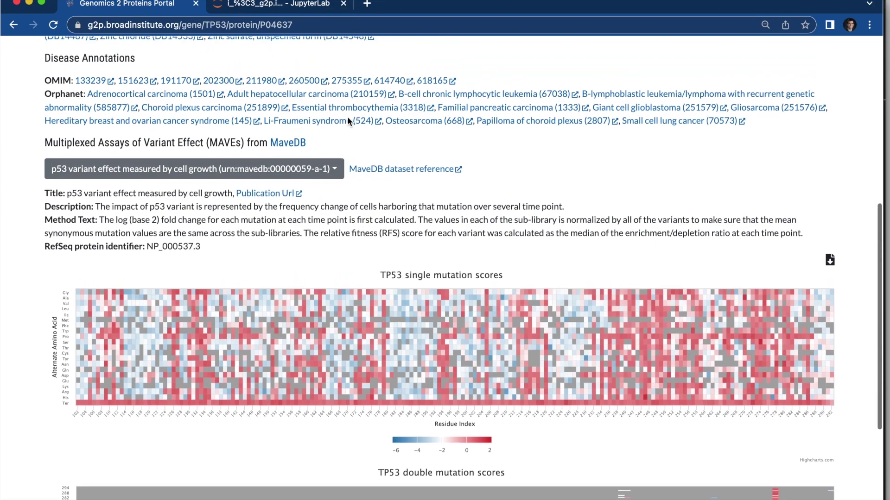
# - Show TP53's protein sequence annotations as a table in a new tab
pyautogui.click(111, 275)
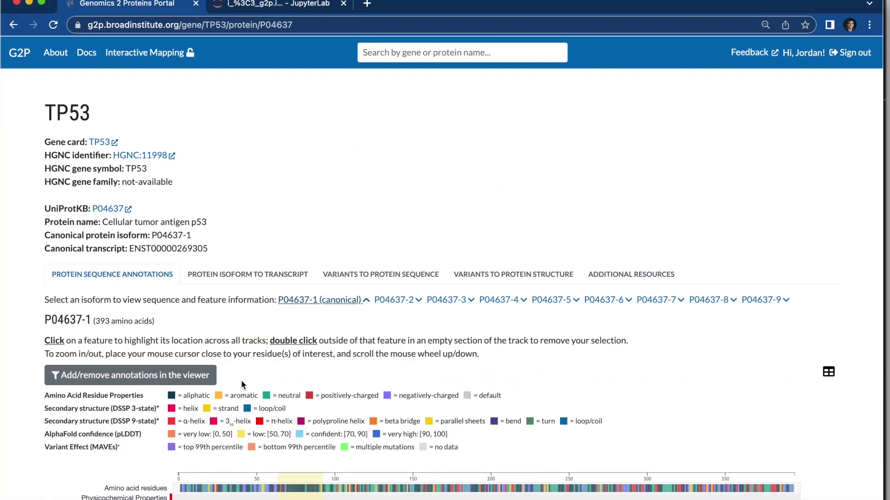
pyautogui.scroll(-5, 65, 438)
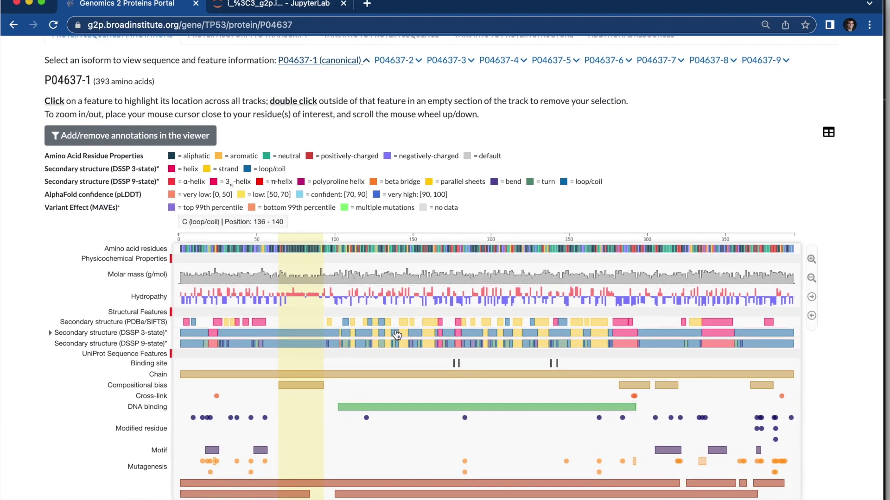
pyautogui.click(829, 135)
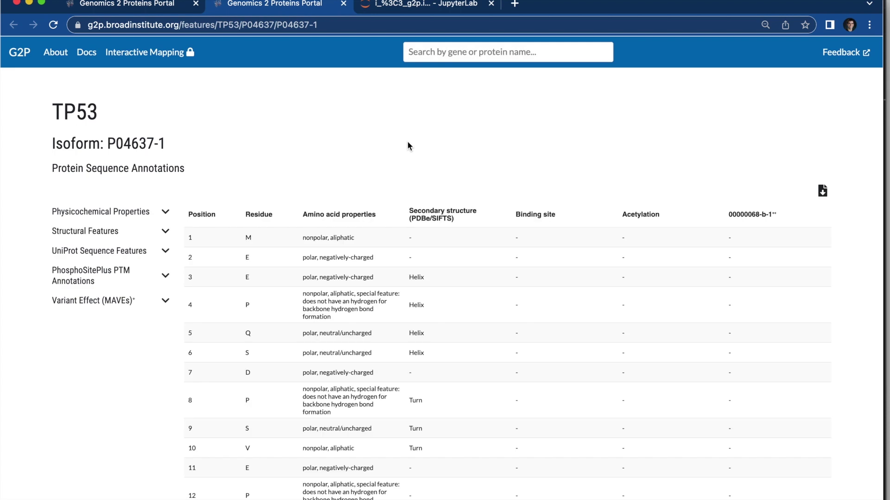
# - Add DSSP 3-state, accessible surface area and Phi angle columns to the table
pyautogui.click(167, 229)
pyautogui.click(126, 284)
pyautogui.click(99, 320)
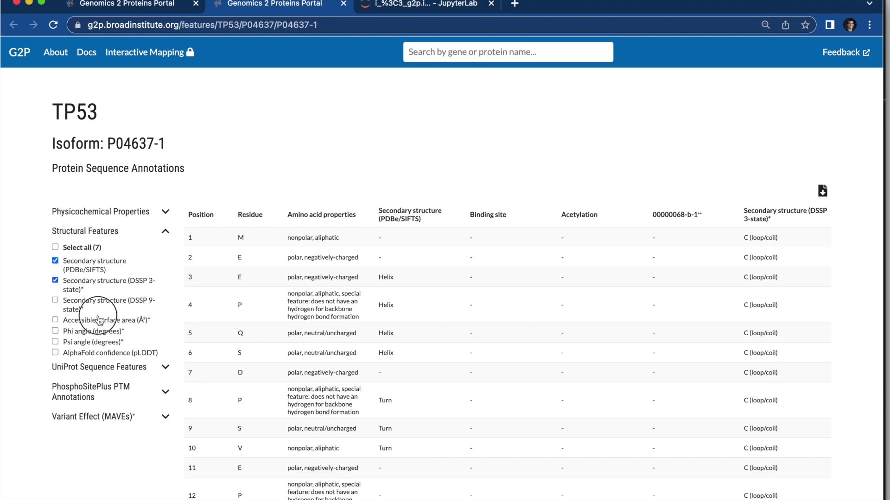
pyautogui.click(95, 333)
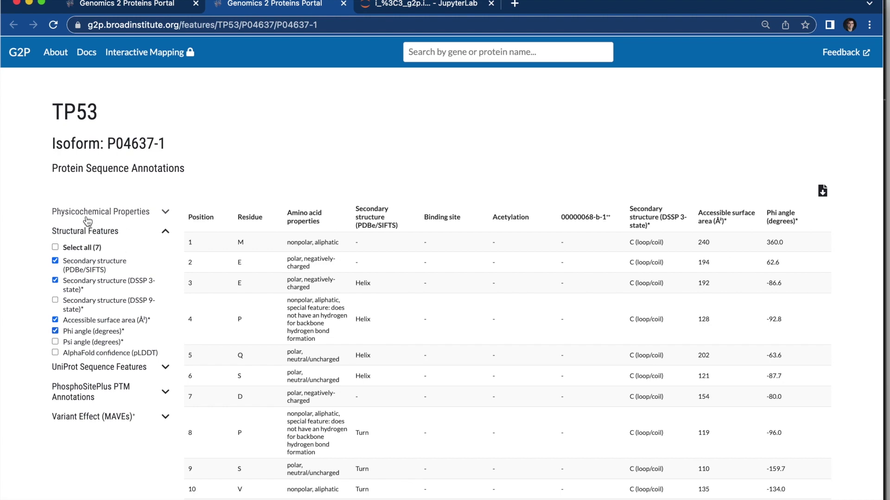
# - Review the per-residue table and download it as a TSV file
pyautogui.scroll(-3, 34, 280)
pyautogui.scroll(-3, 36, 283)
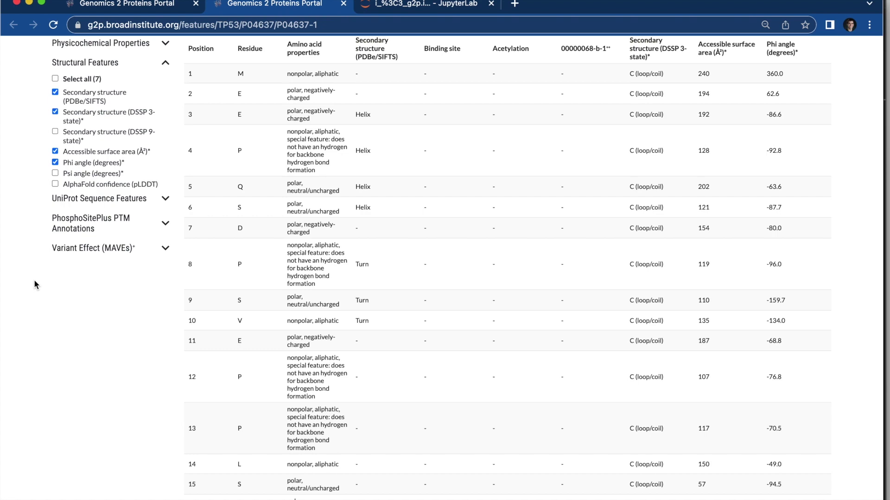
pyautogui.scroll(-3, 34, 279)
pyautogui.scroll(7, 34, 279)
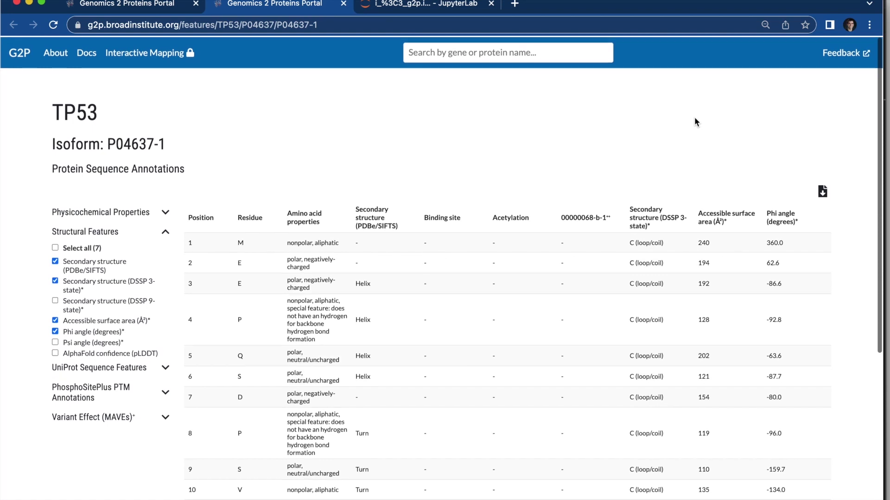
pyautogui.click(822, 195)
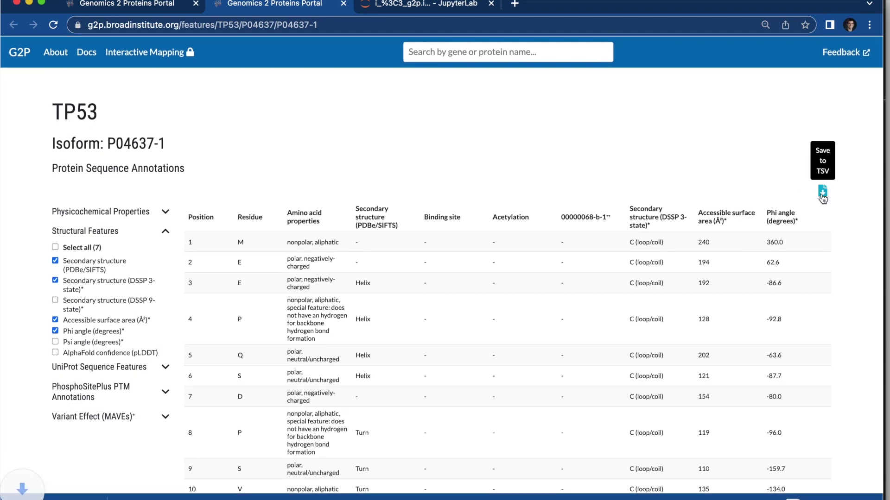
# - Run the pd.read_csv cell in JupyterLab to load the TP53 features TSV, then view its columns
pyautogui.click(408, 5)
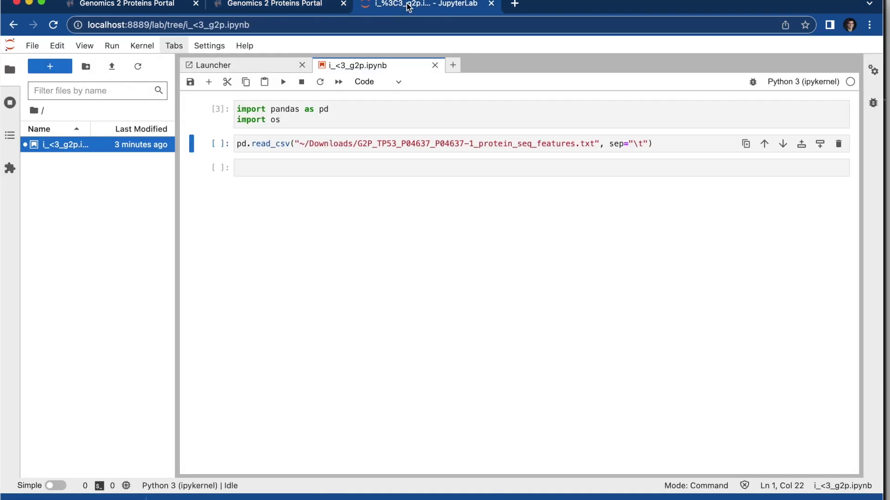
pyautogui.click(315, 144)
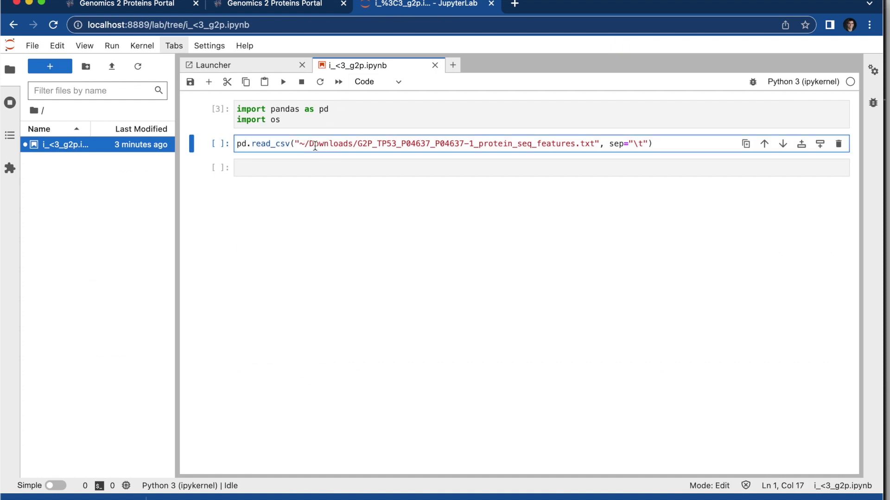
pyautogui.hotkey('shift', 'Return')
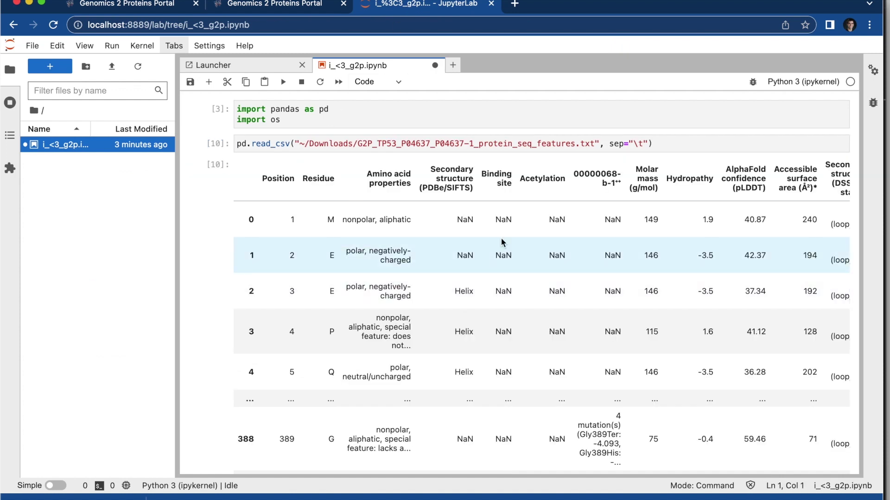
pyautogui.hscroll(3, 501, 237)
pyautogui.hscroll(1, 502, 238)
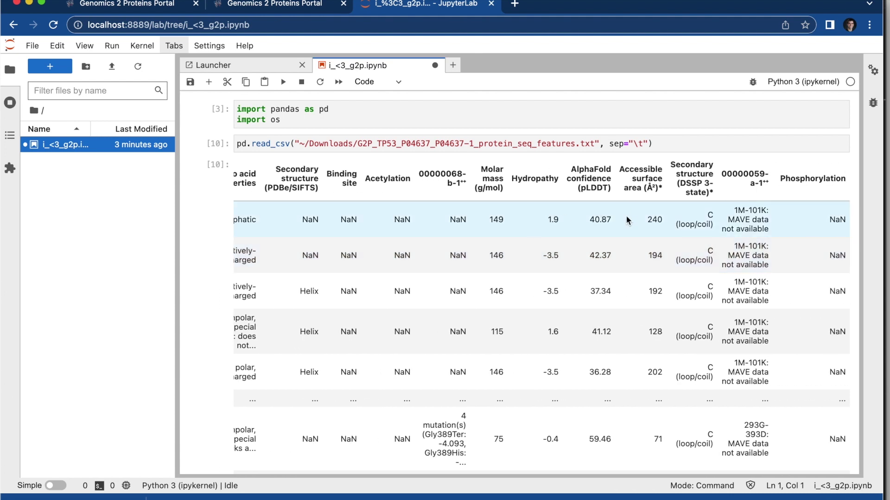